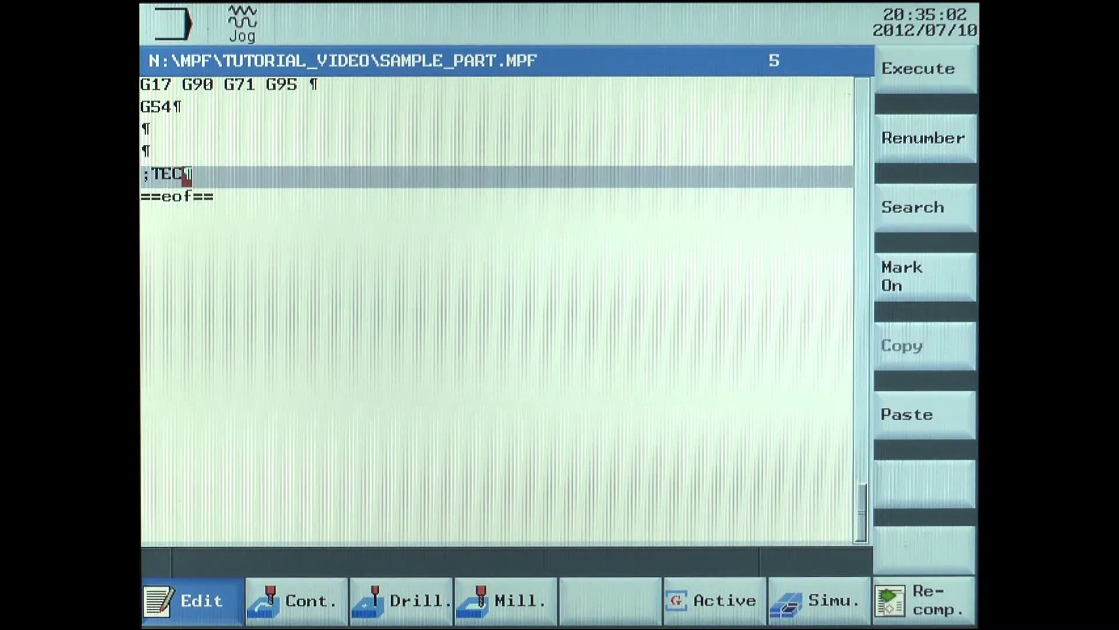
pyautogui.write('HNOL')
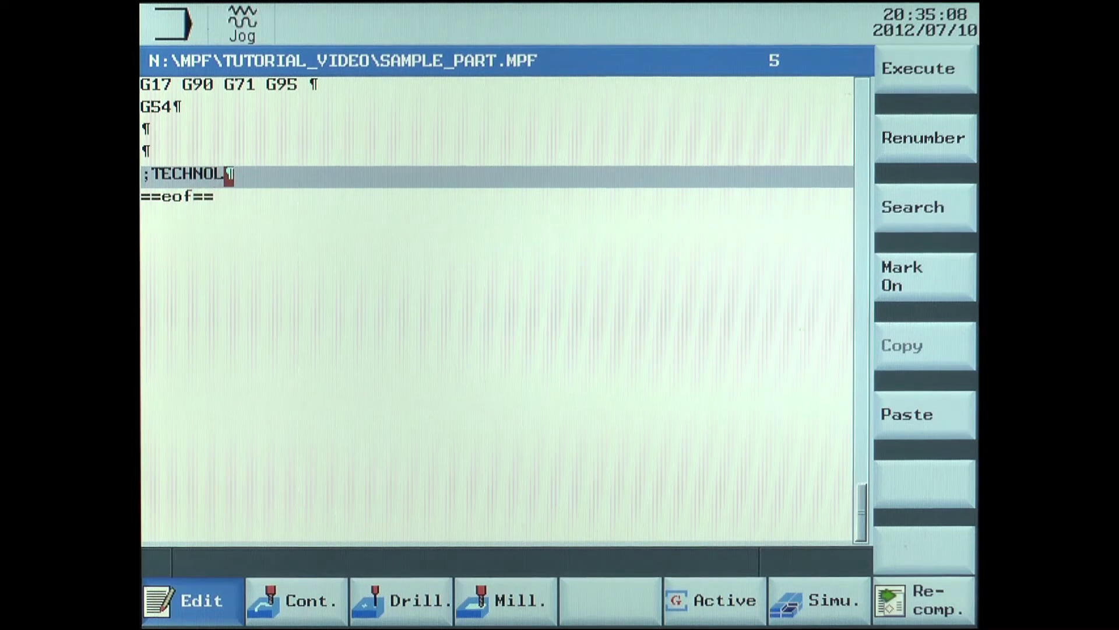
pyautogui.write('OGY')
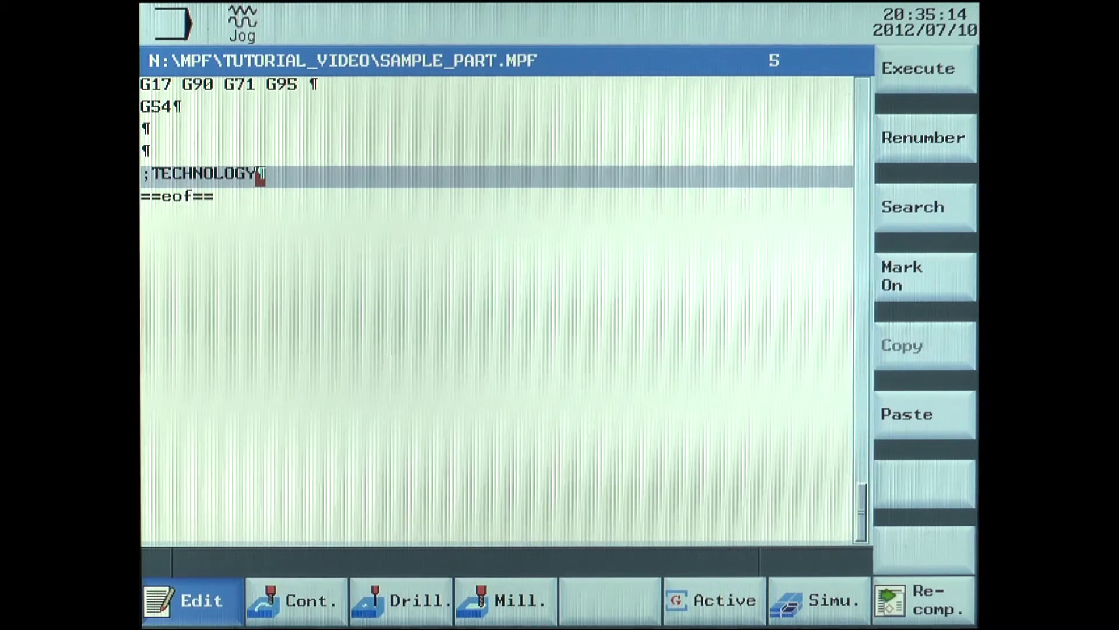
# - Enter the ;TECHNOLOGY comment, T1, the tool-change line and S500 M03 F0.35 as separate lines
pyautogui.press('Return')
pyautogui.write('T1')
pyautogui.press('Return')
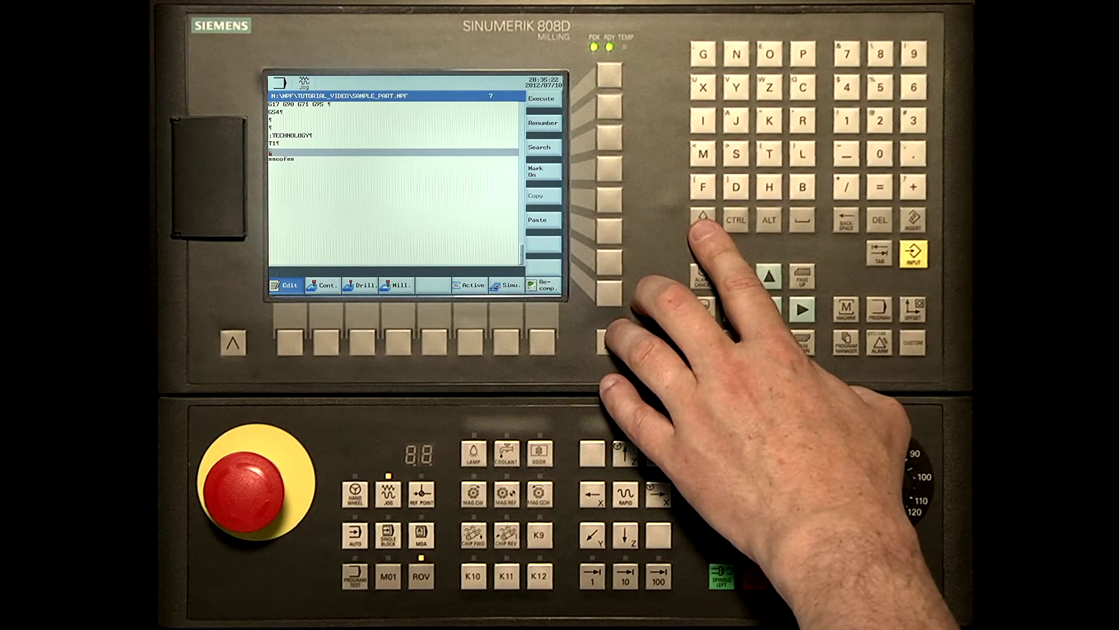
pyautogui.write('M')
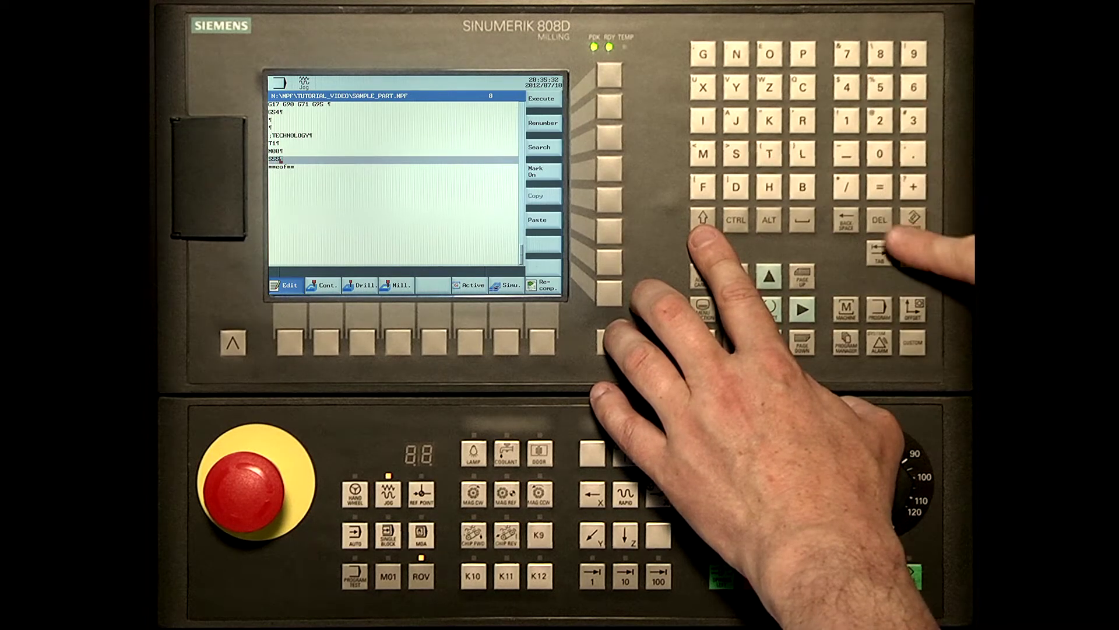
pyautogui.write('00 M03')
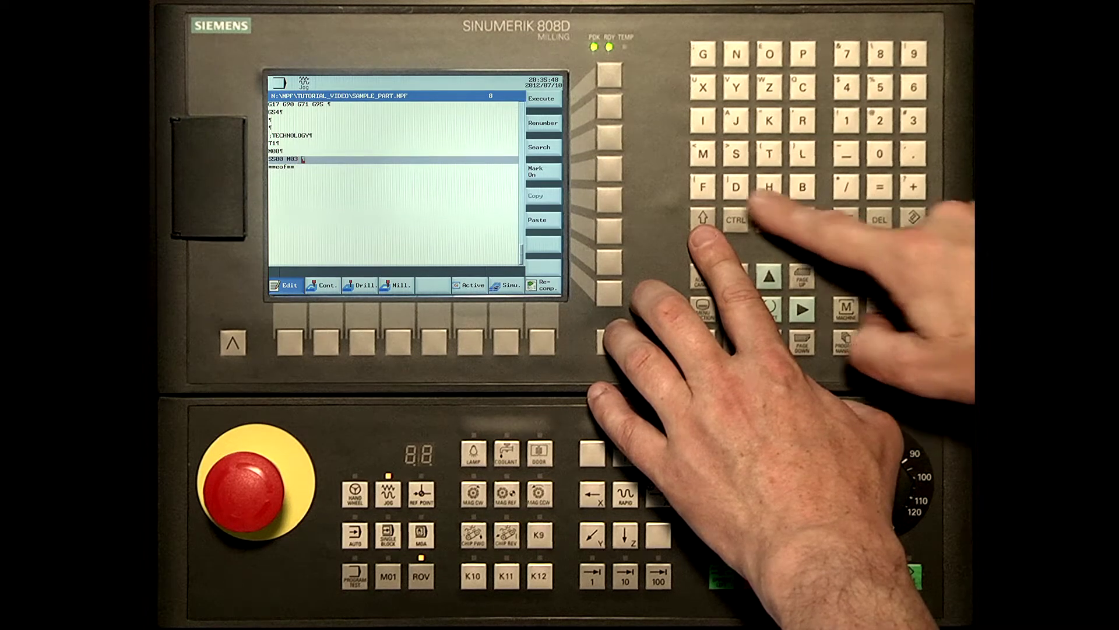
pyautogui.write(' F0')
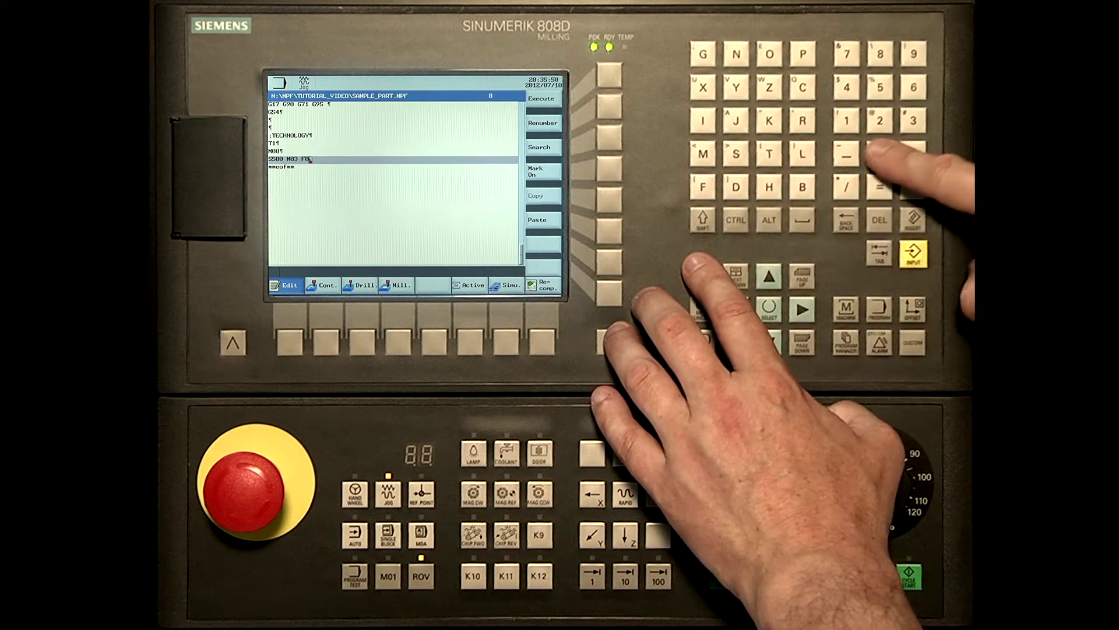
pyautogui.write('.35')
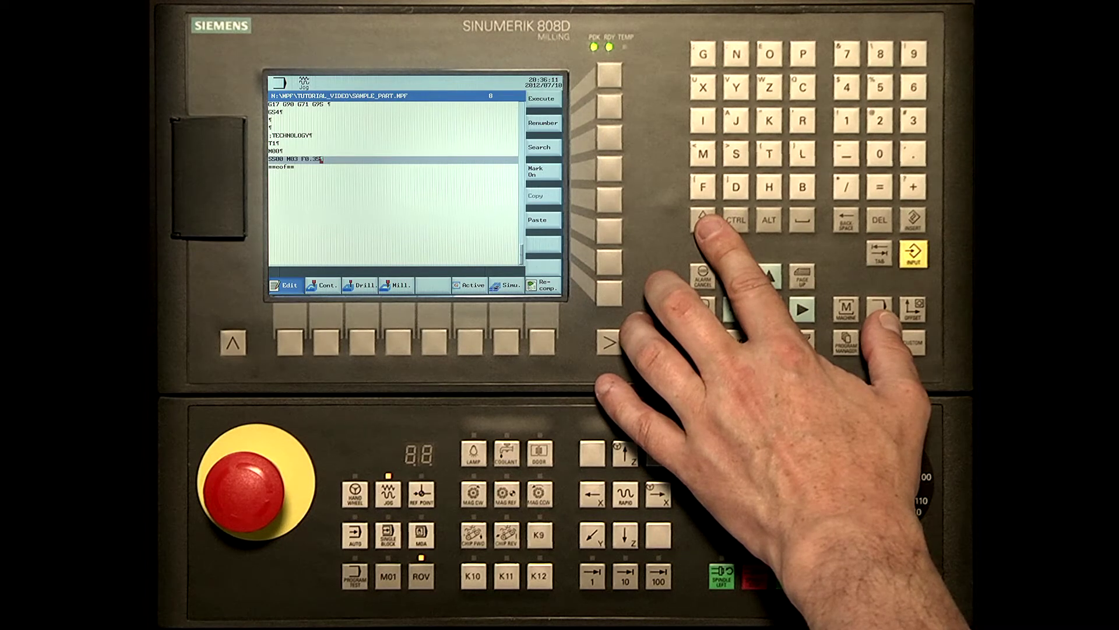
pyautogui.press('Return')
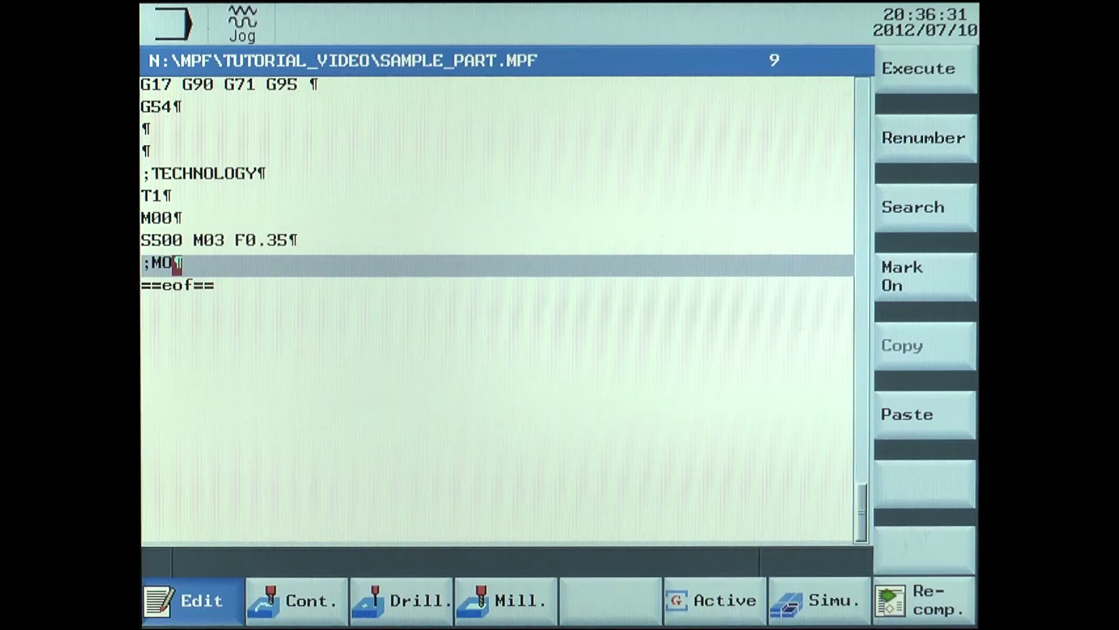
pyautogui.write('TIO')
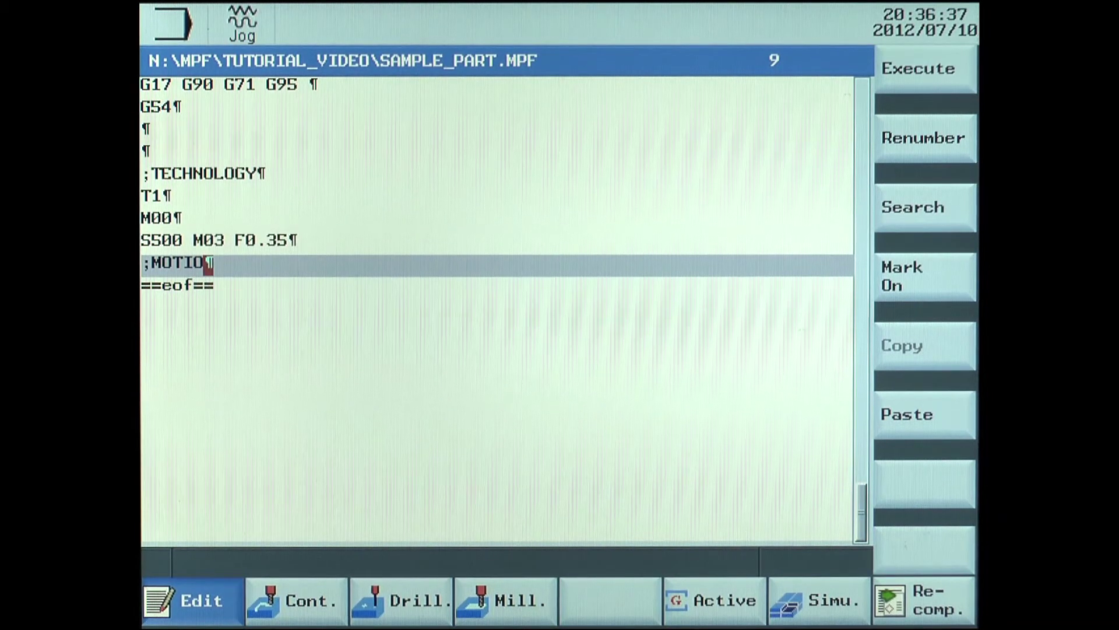
pyautogui.write('N')
# - Enter a ;MOTION comment line in SAMPLE_PART
pyautogui.press('Return')
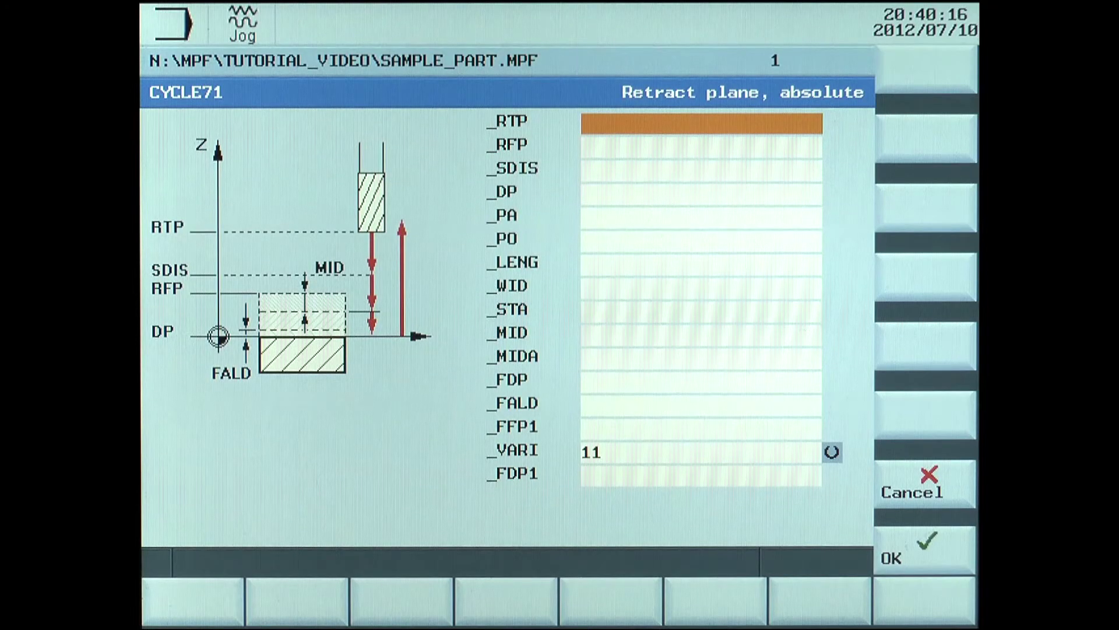
pyautogui.write('1')
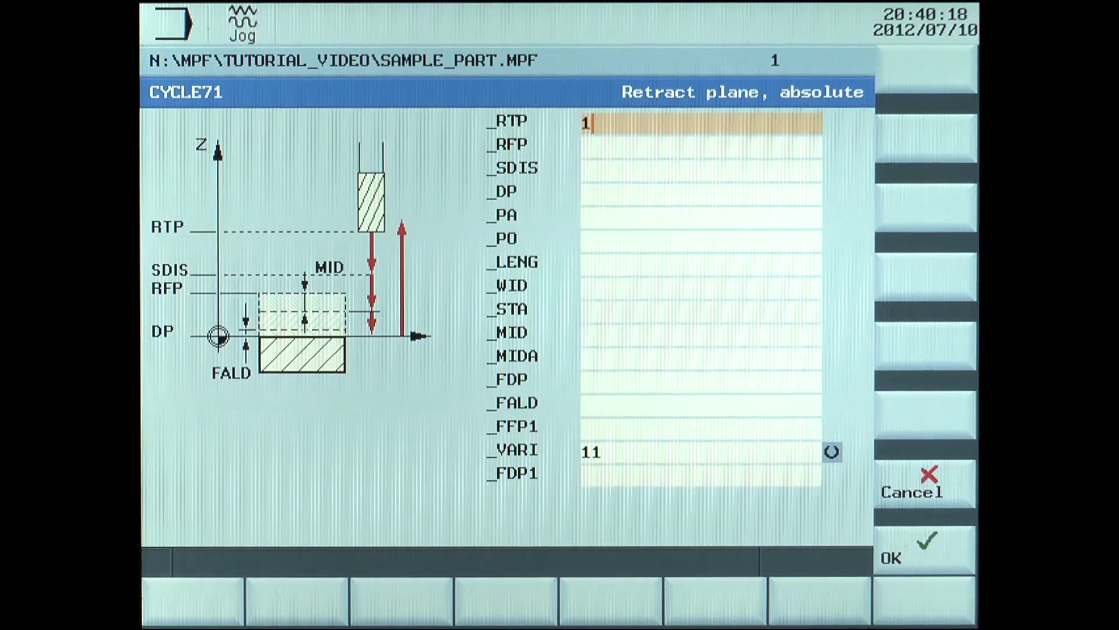
pyautogui.write('0')
# - Fill CYCLE71 with _RTP 10, _RFP 2, _SDIS 3 and _DP 0
pyautogui.press('Return')
pyautogui.press('Down')
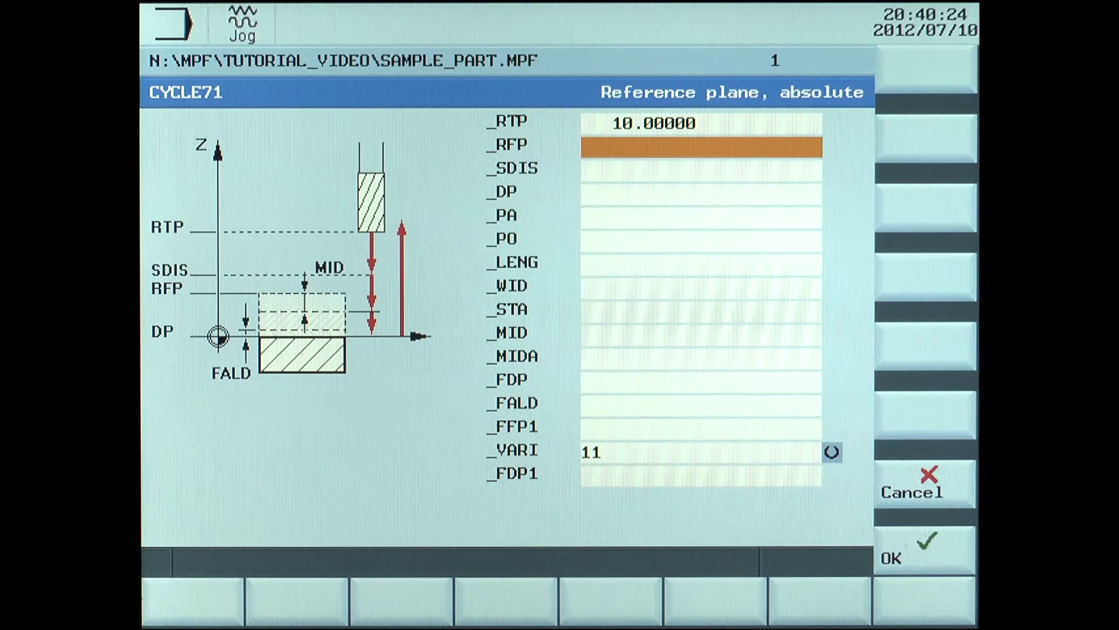
pyautogui.write('2')
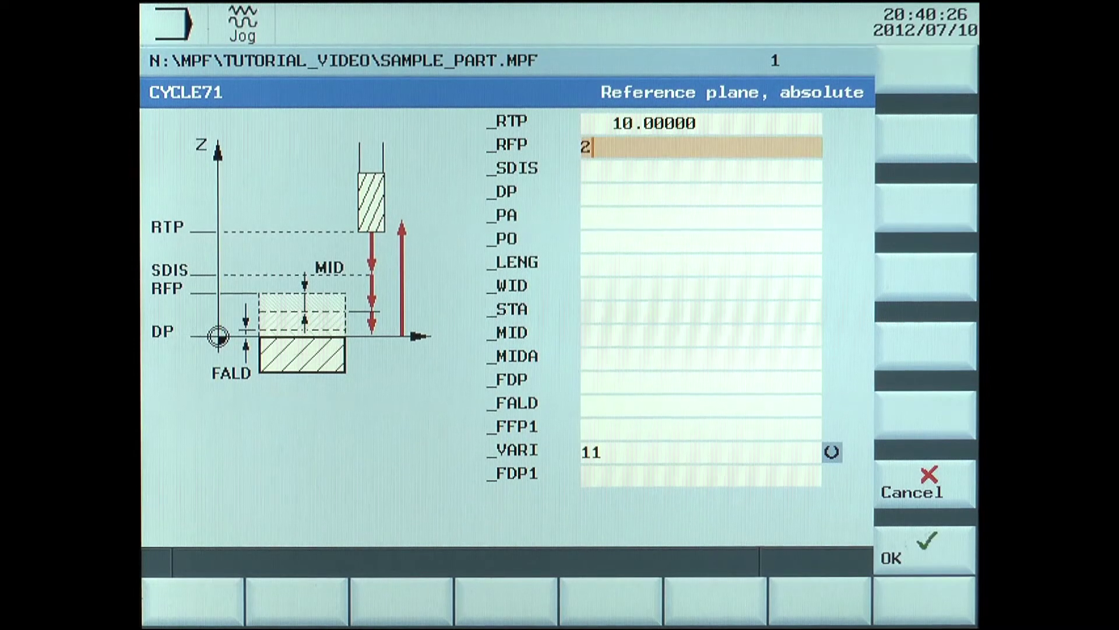
pyautogui.press('Return')
pyautogui.press('Down')
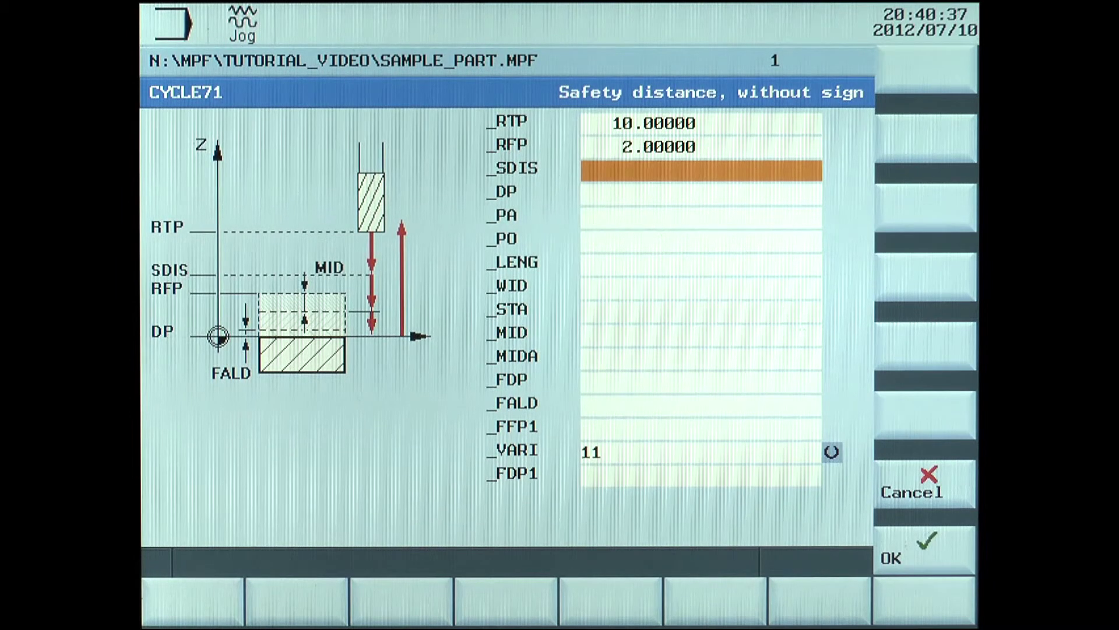
pyautogui.write('3')
pyautogui.press('Return')
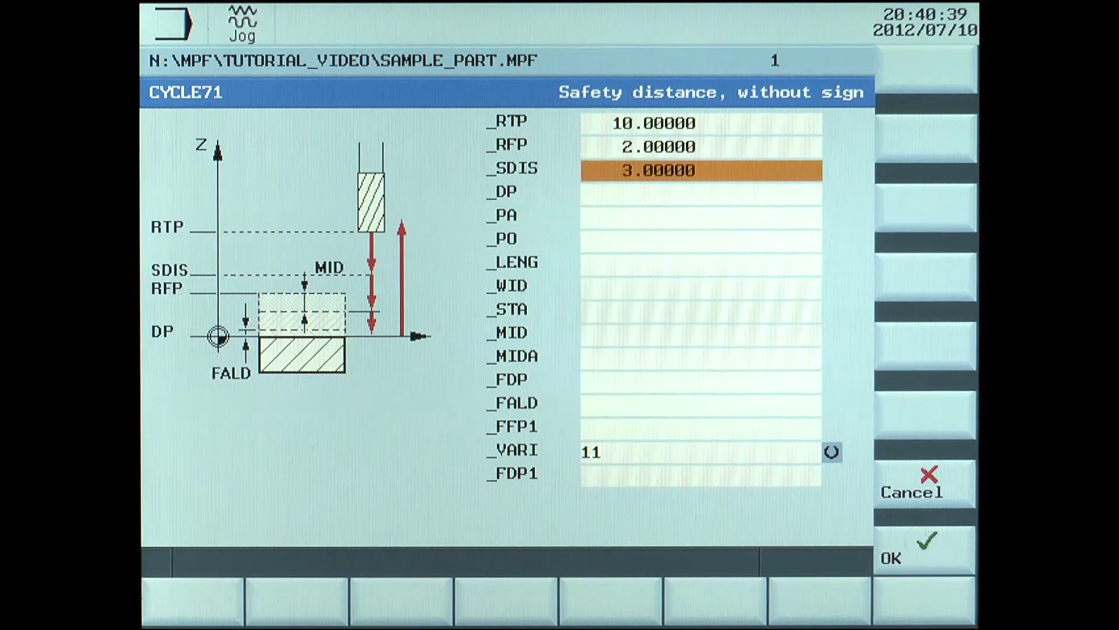
pyautogui.press('Down')
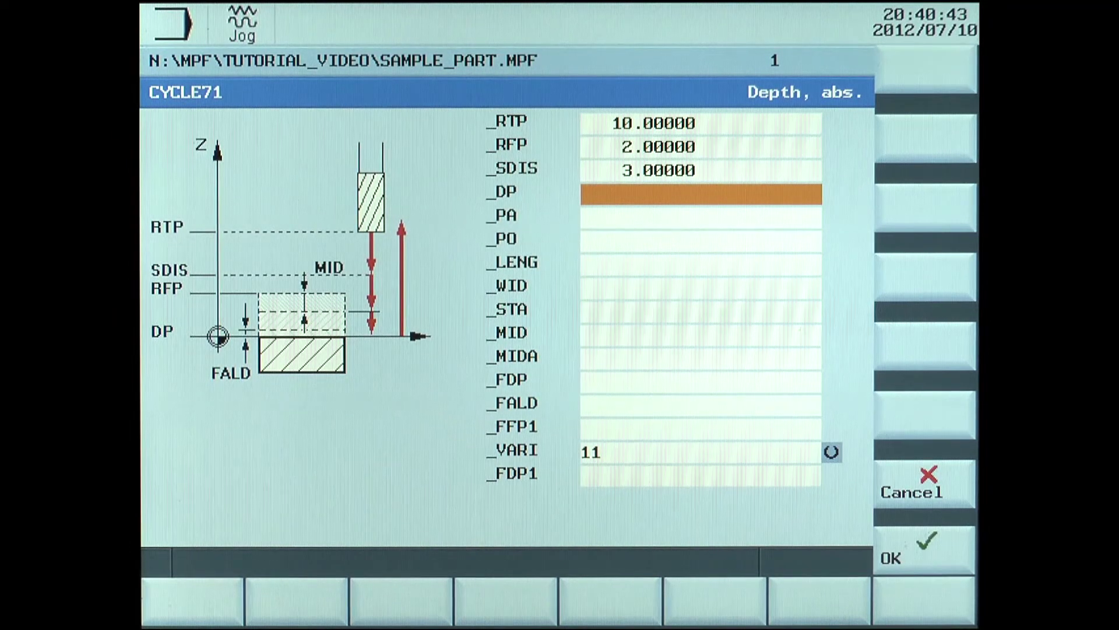
pyautogui.write('0')
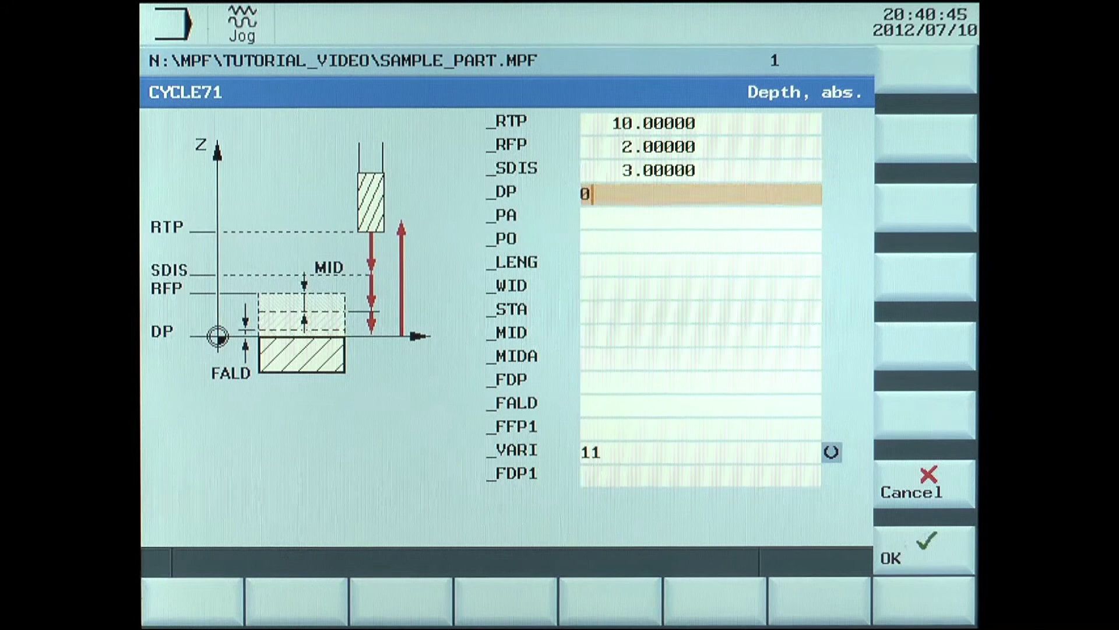
pyautogui.press('Return')
pyautogui.press('Down')
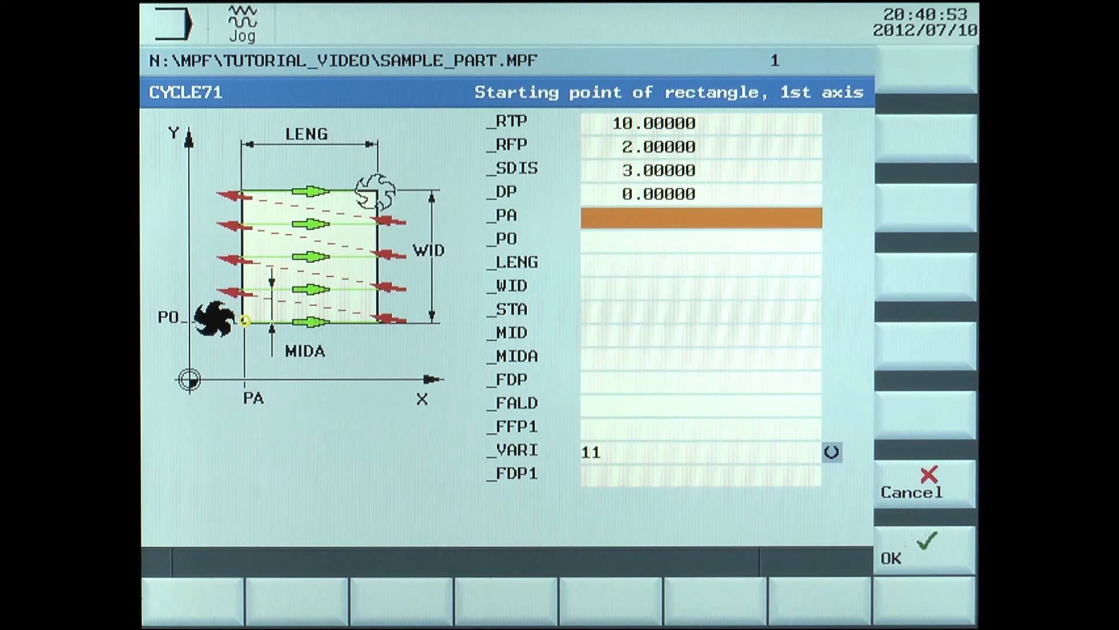
pyautogui.write('0')
# - Enter CYCLE71 starting point 0/0, length 100, width 100 and angle 0
pyautogui.press('Return')
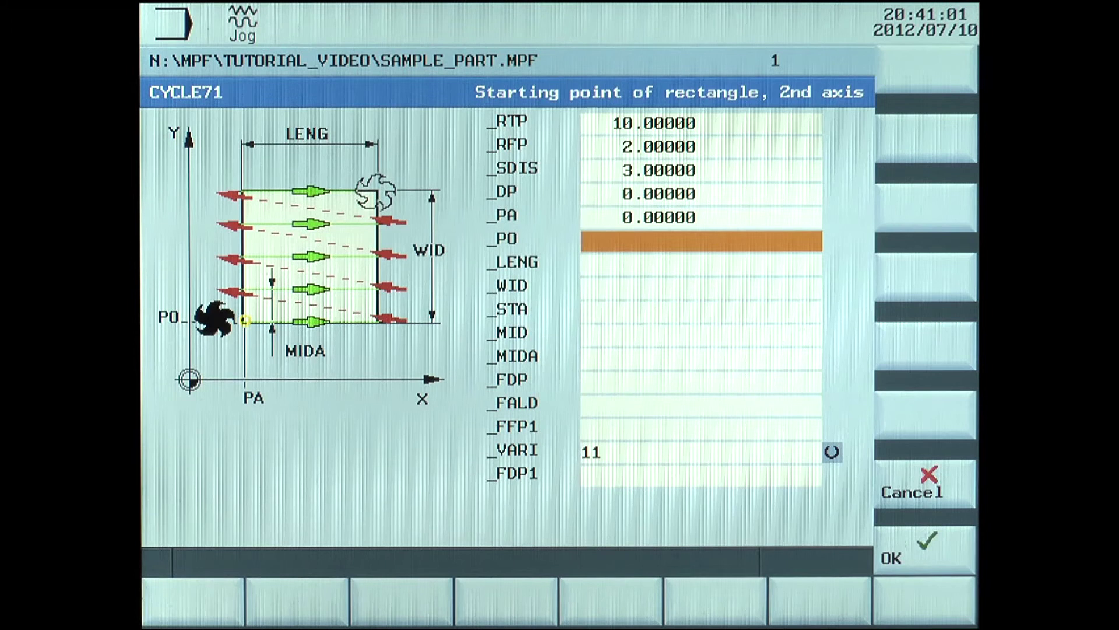
pyautogui.write('0')
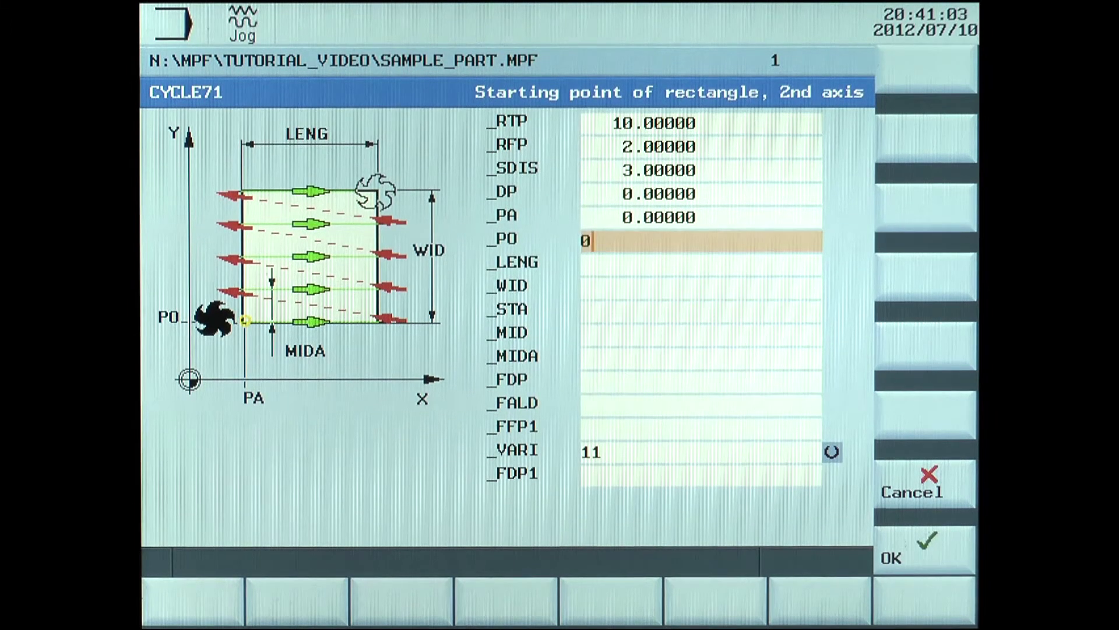
pyautogui.press('Return')
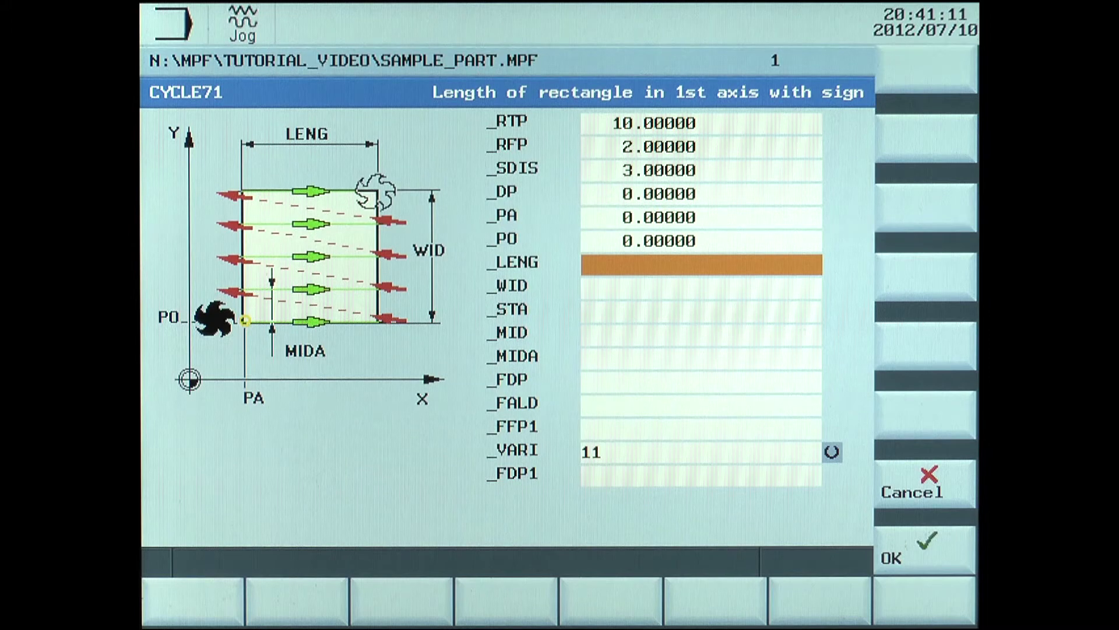
pyautogui.write('10')
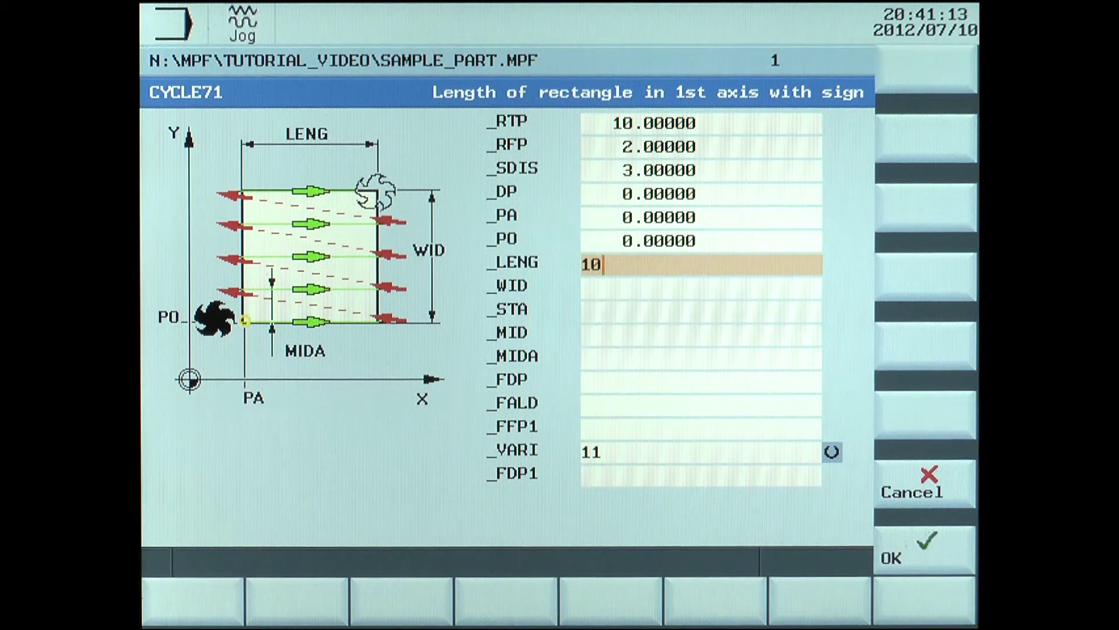
pyautogui.write('0')
pyautogui.press('Return')
pyautogui.press('Down')
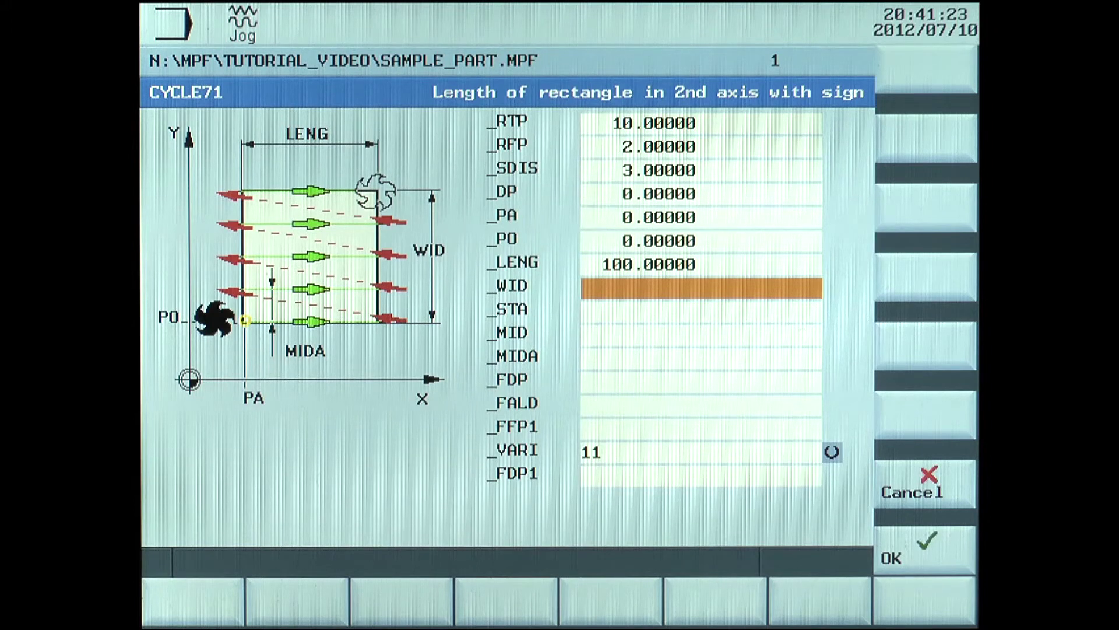
pyautogui.write('100')
pyautogui.press('Return')
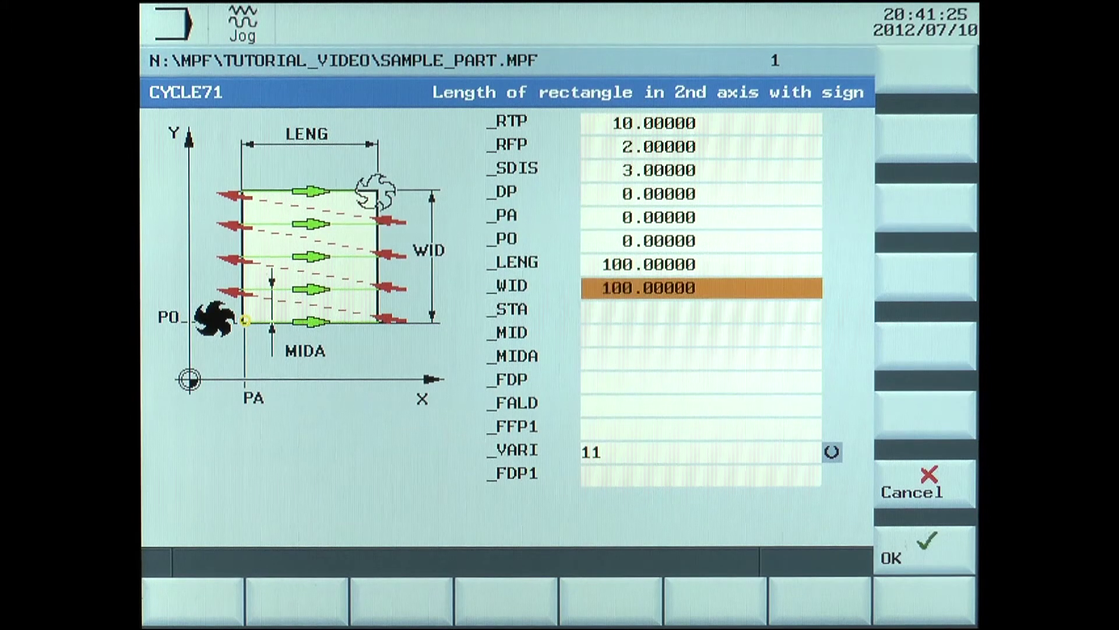
pyautogui.press('Down')
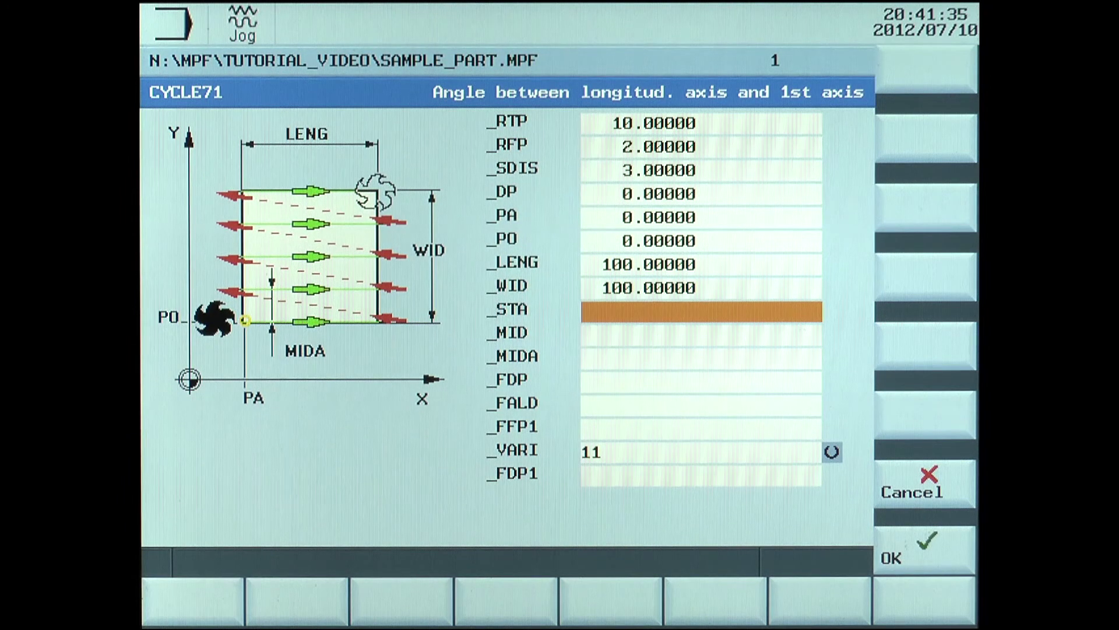
pyautogui.write('0')
pyautogui.press('Return')
pyautogui.press('Down')
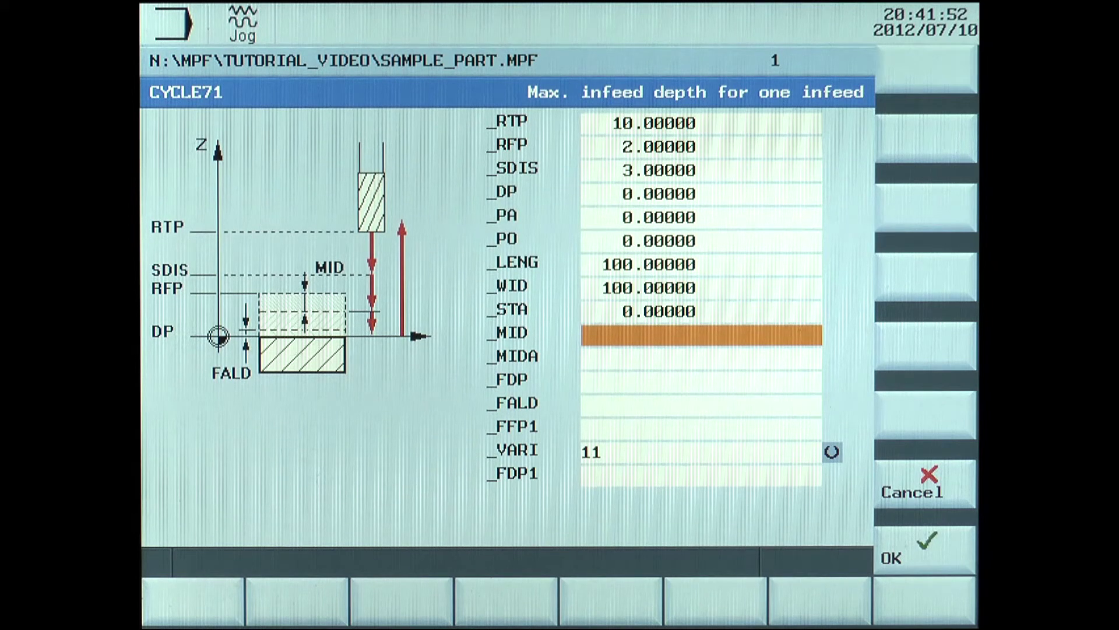
pyautogui.write('2')
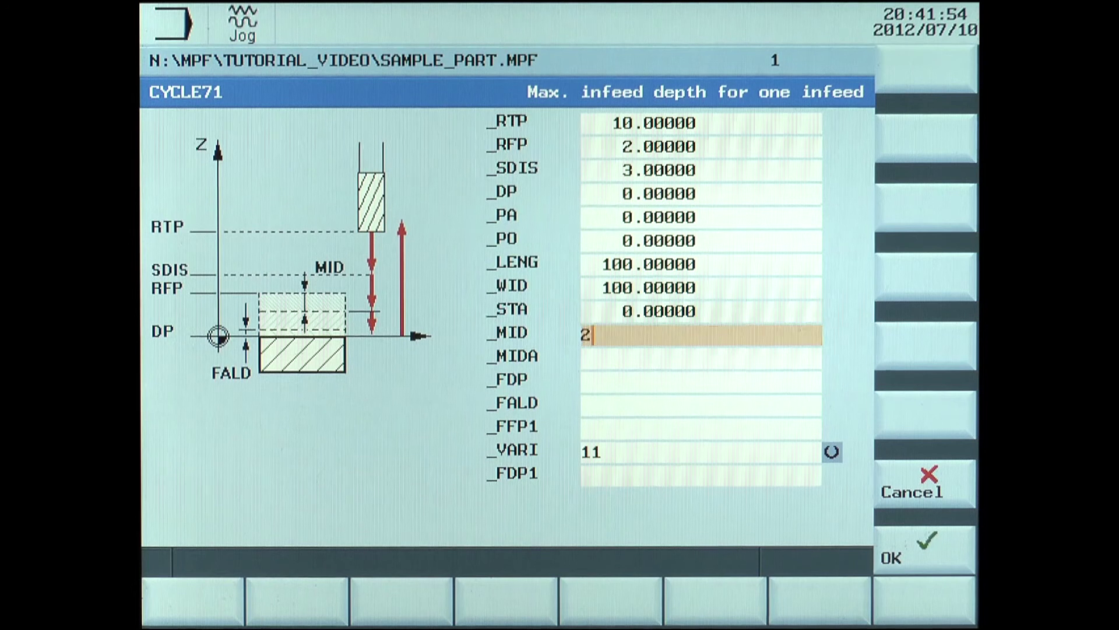
pyautogui.write('.5')
# - Enter CYCLE71 _MID 2.5, _MIDA 40, _FDP 2, _FALD 0 and _FFP1 0.35
pyautogui.press('Return')
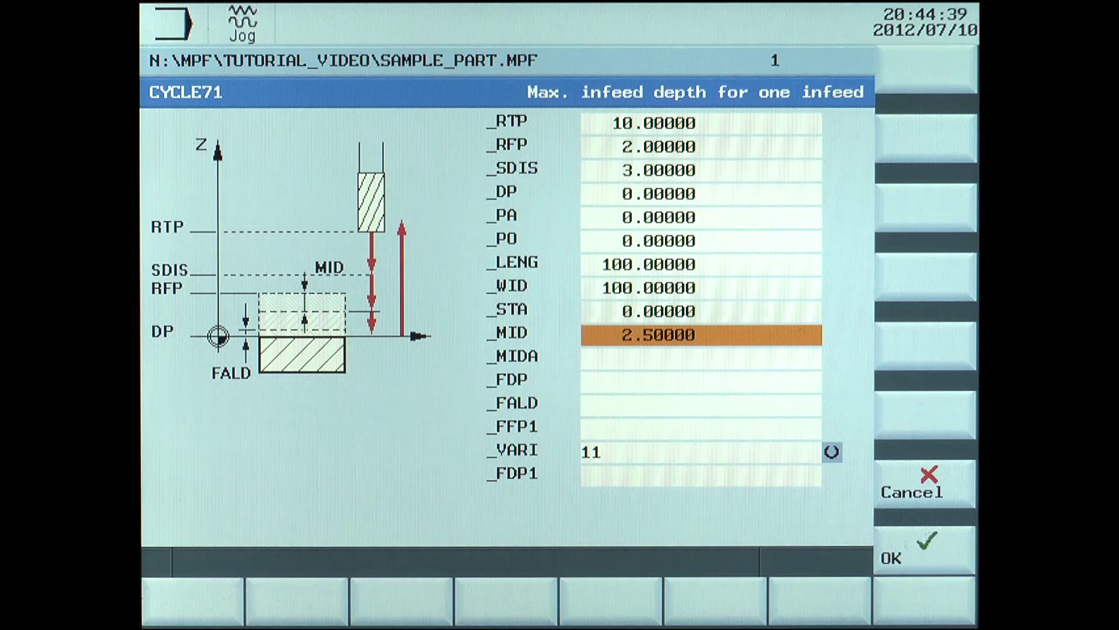
pyautogui.press('Down')
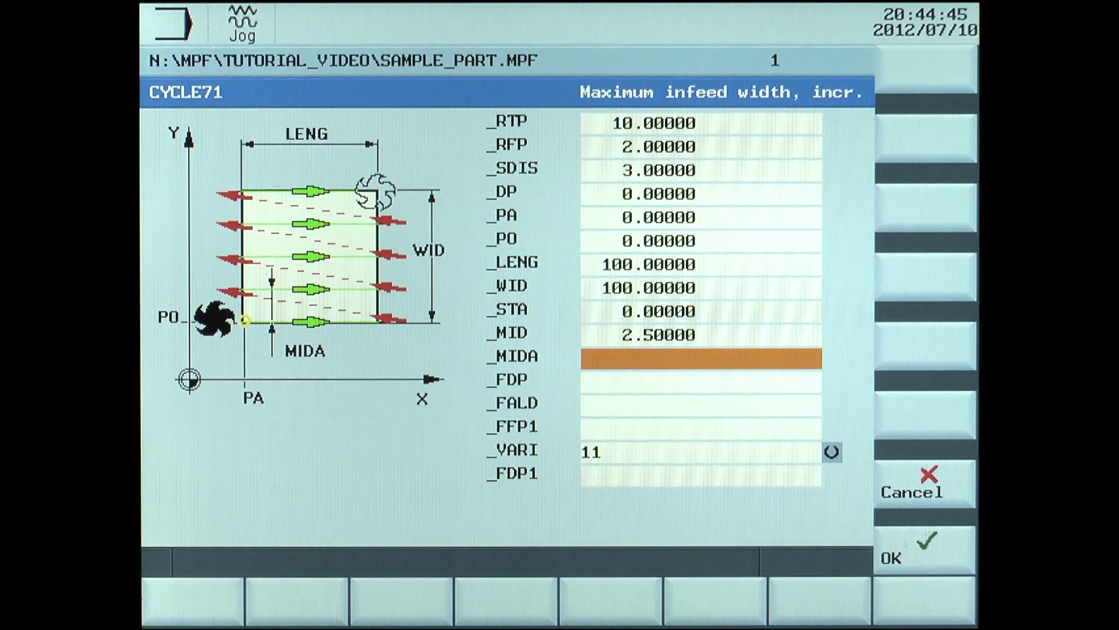
pyautogui.write('4')
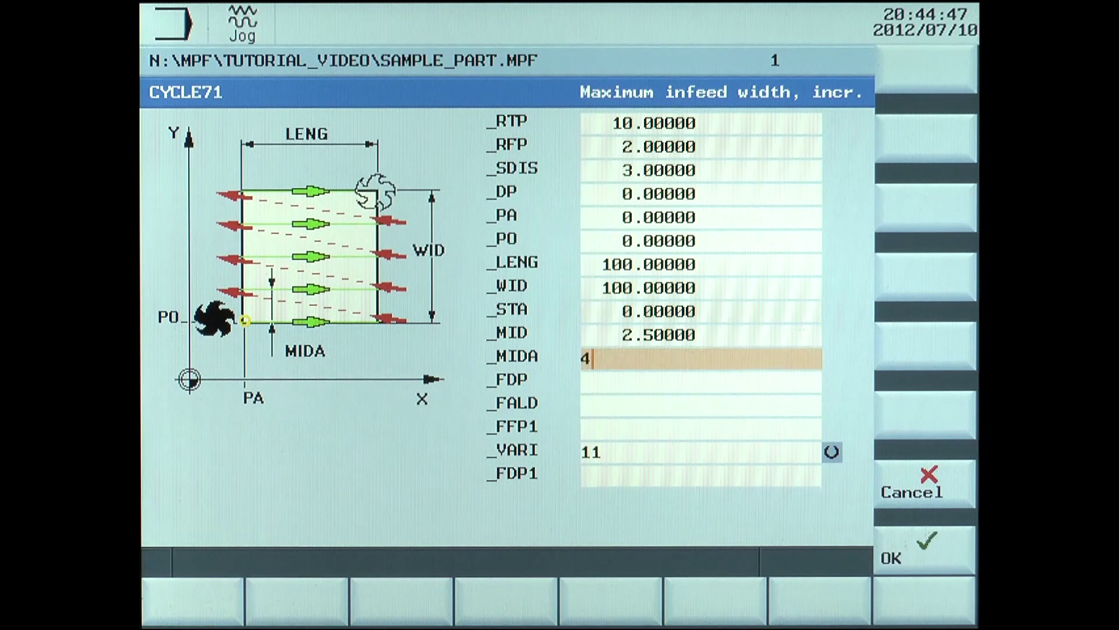
pyautogui.write('0')
pyautogui.press('Return')
pyautogui.press('Down')
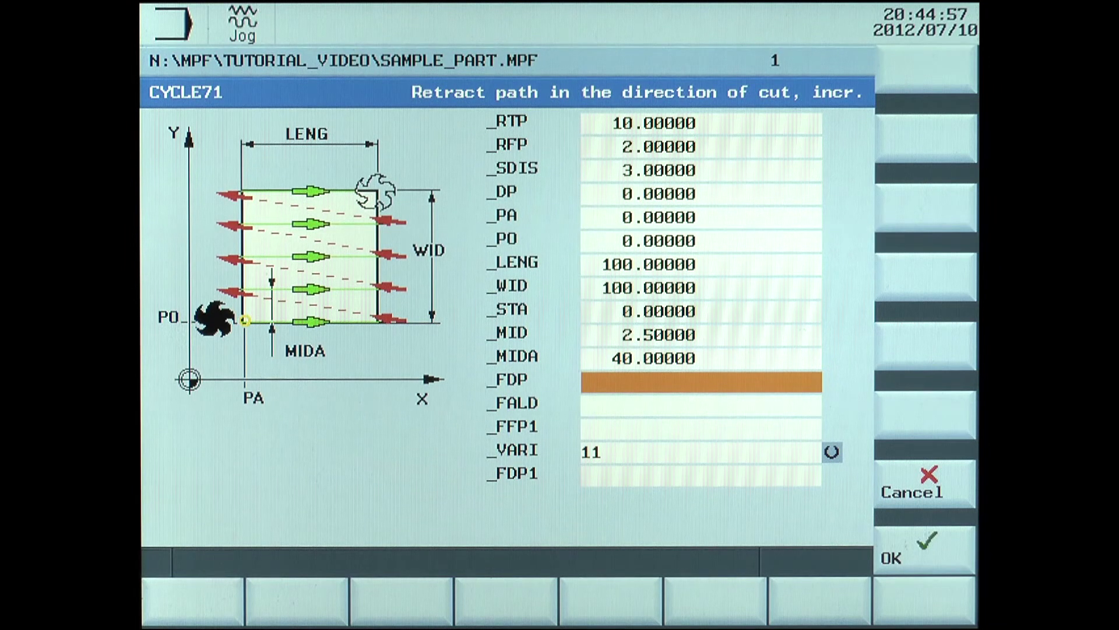
pyautogui.write('2')
pyautogui.press('Return')
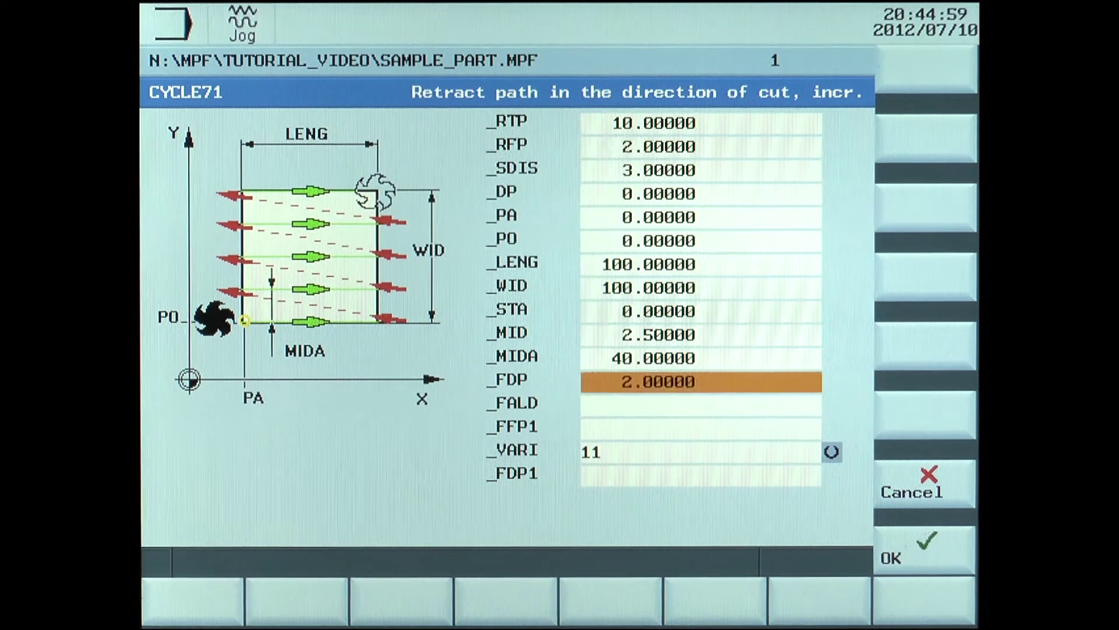
pyautogui.press('Down')
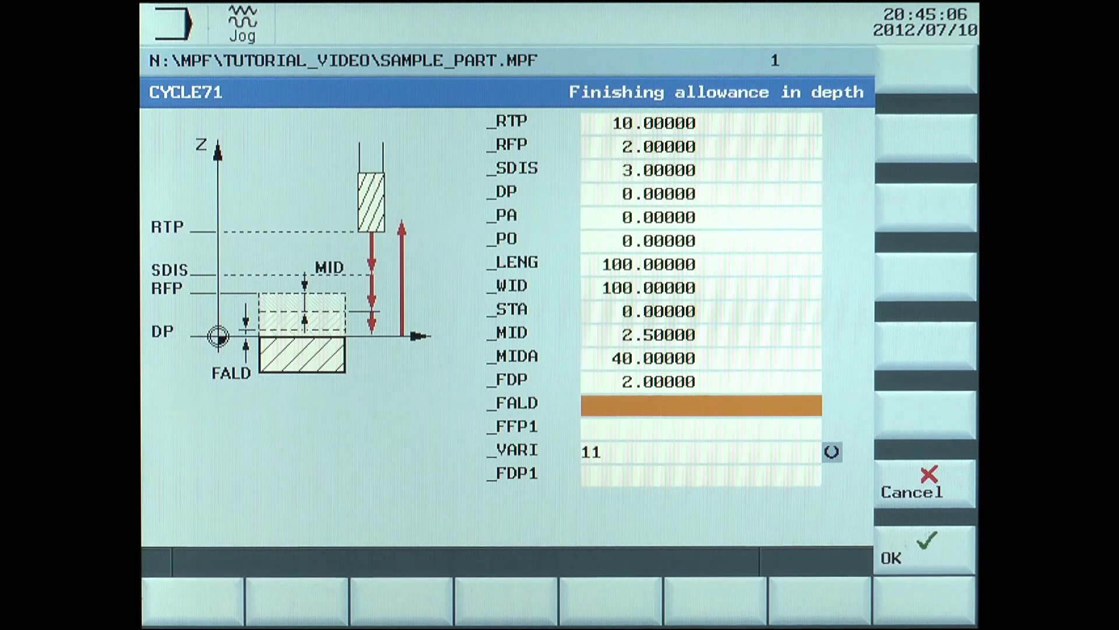
pyautogui.write('0')
pyautogui.press('Return')
pyautogui.press('Down')
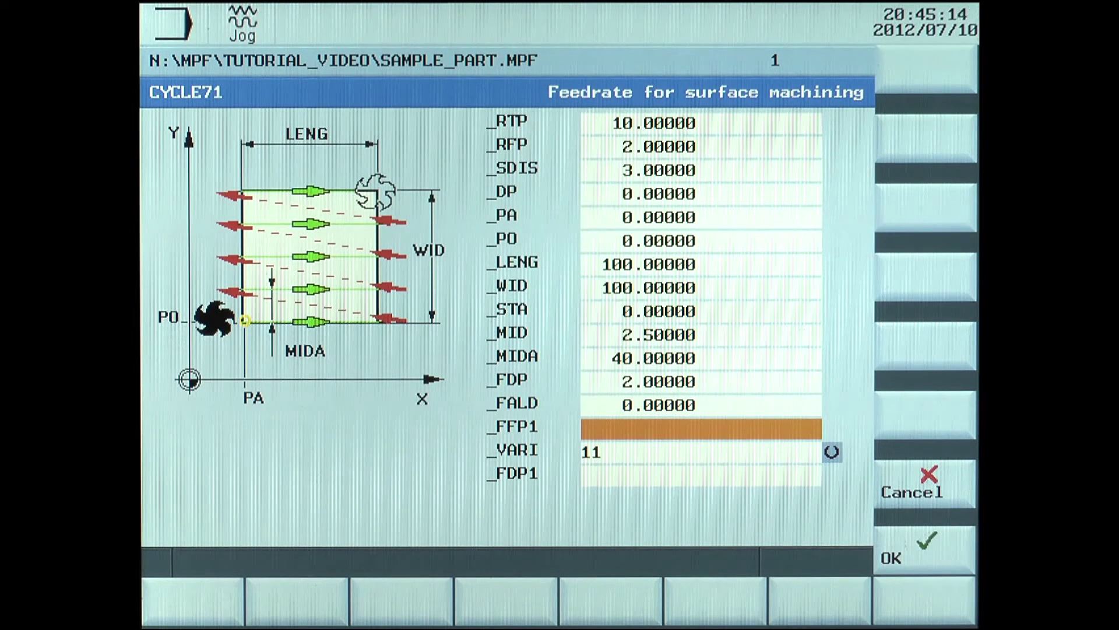
pyautogui.write('0.3')
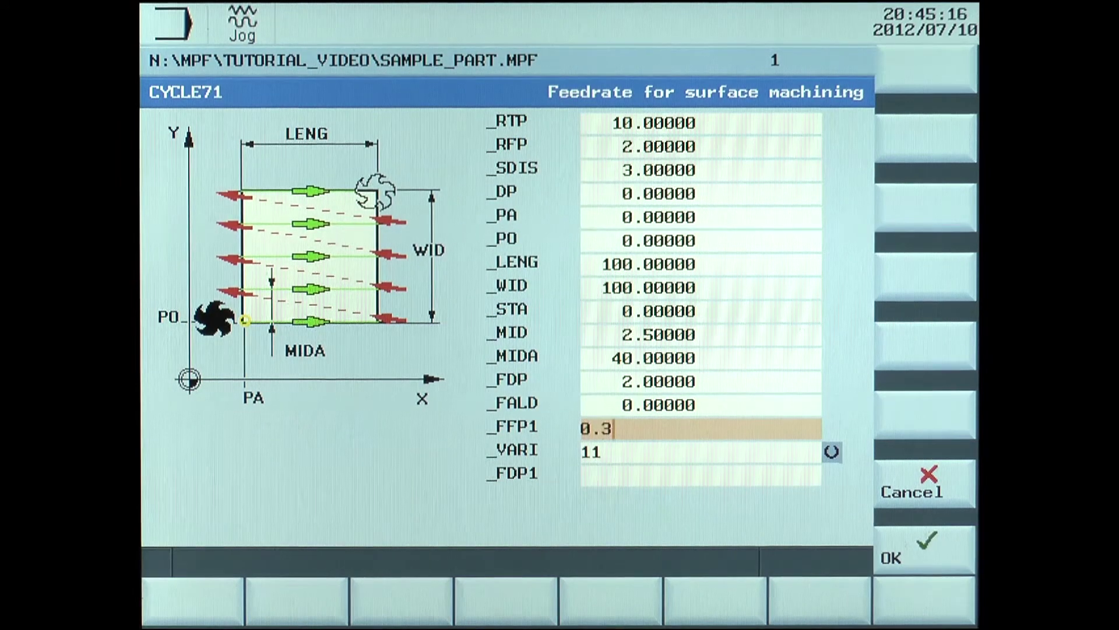
pyautogui.write('5')
pyautogui.press('Return')
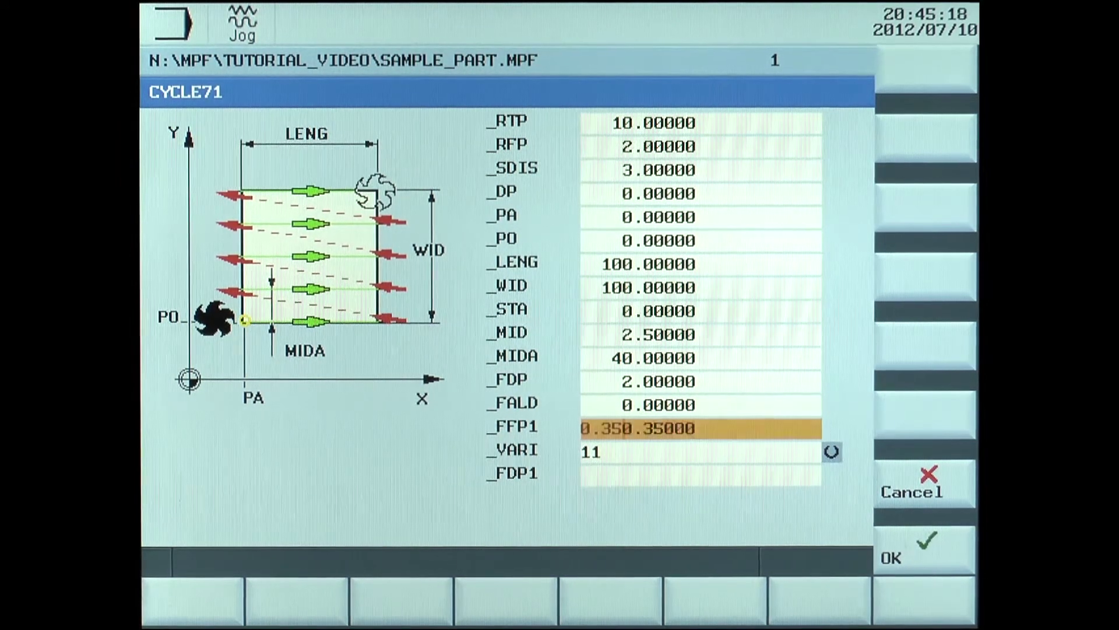
pyautogui.press('Down')
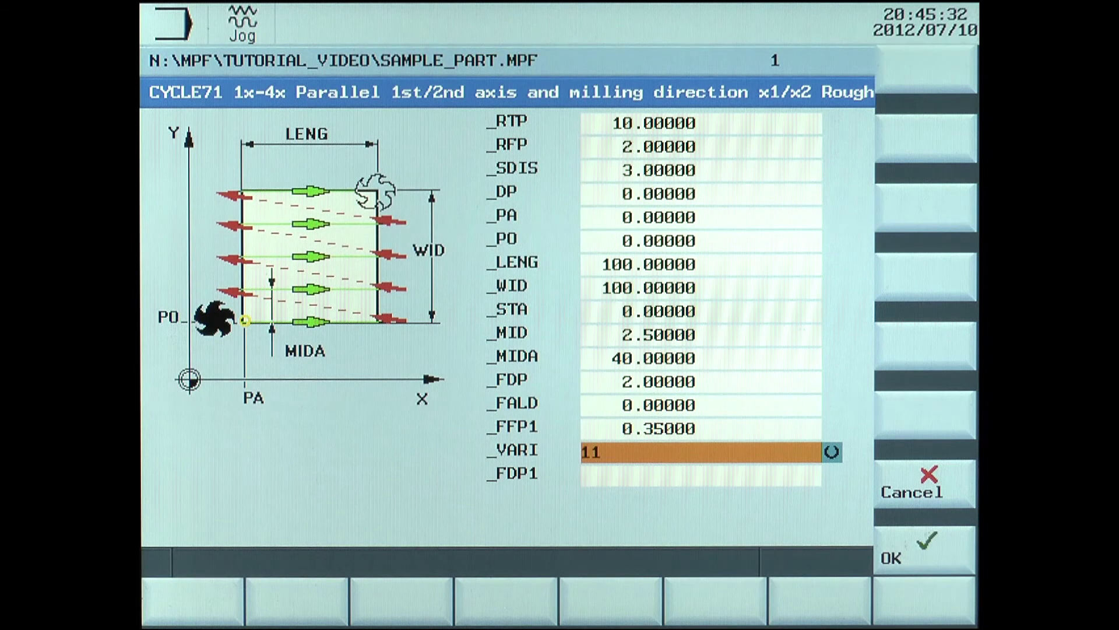
# - Toggle _VARI from 11 to 12 and enter 5 for _FDP1, completing the CYCLE71 call
pyautogui.press('space')
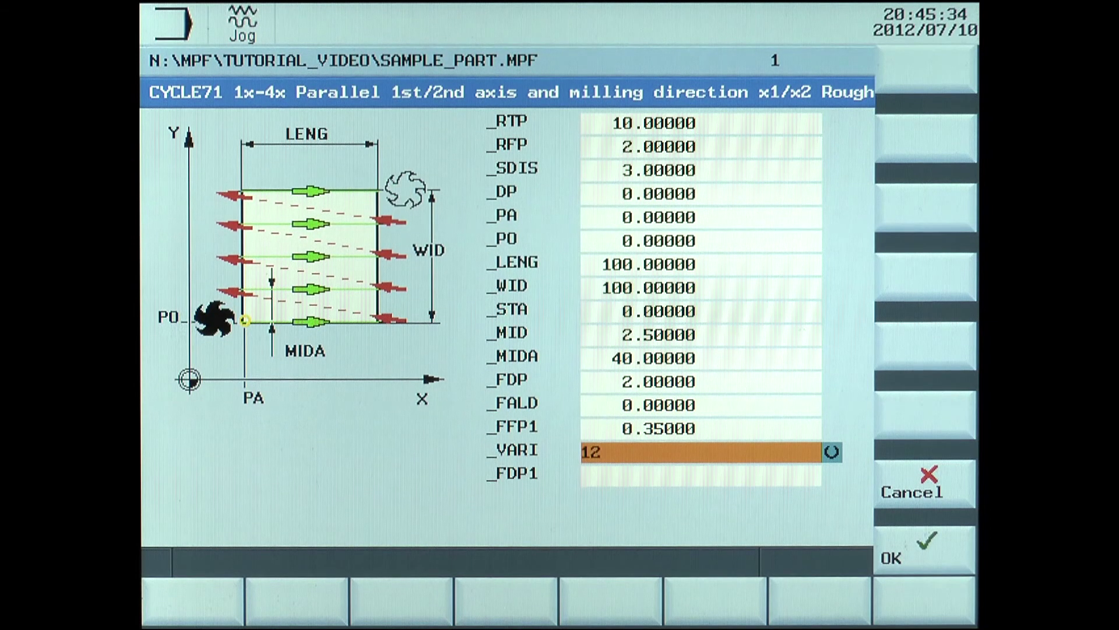
pyautogui.press('Down')
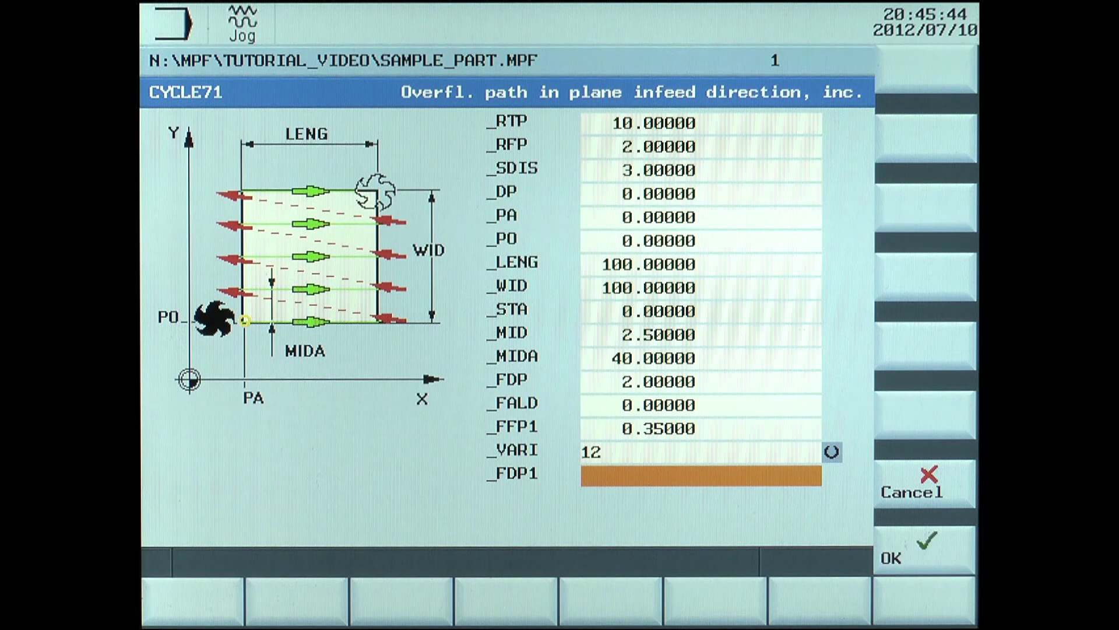
pyautogui.write('5')
pyautogui.press('Return')
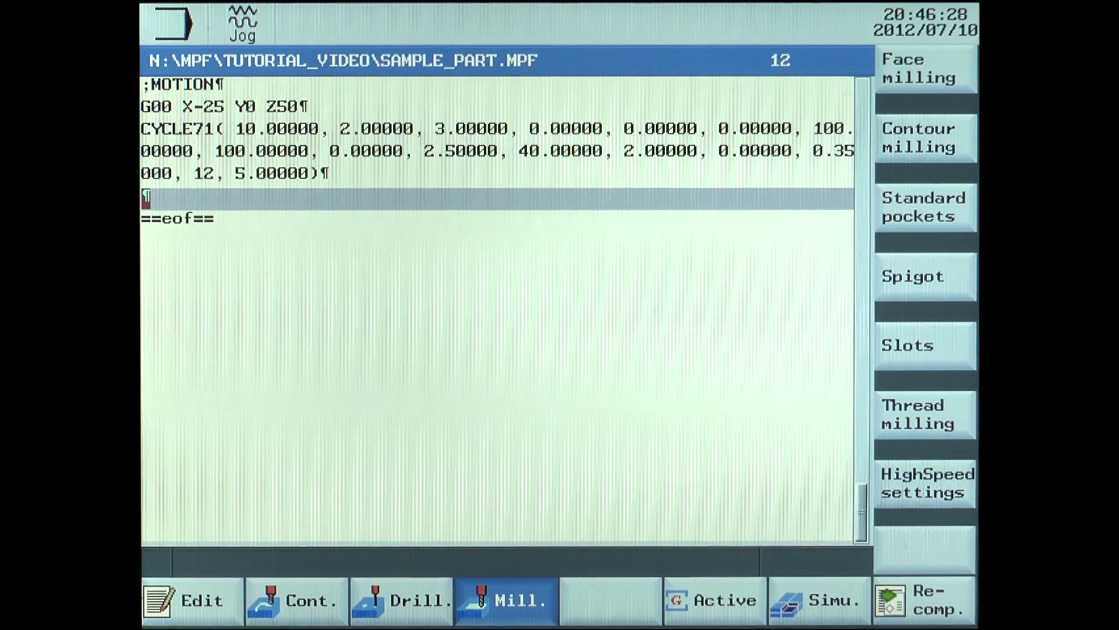
pyautogui.write(';RETUR')
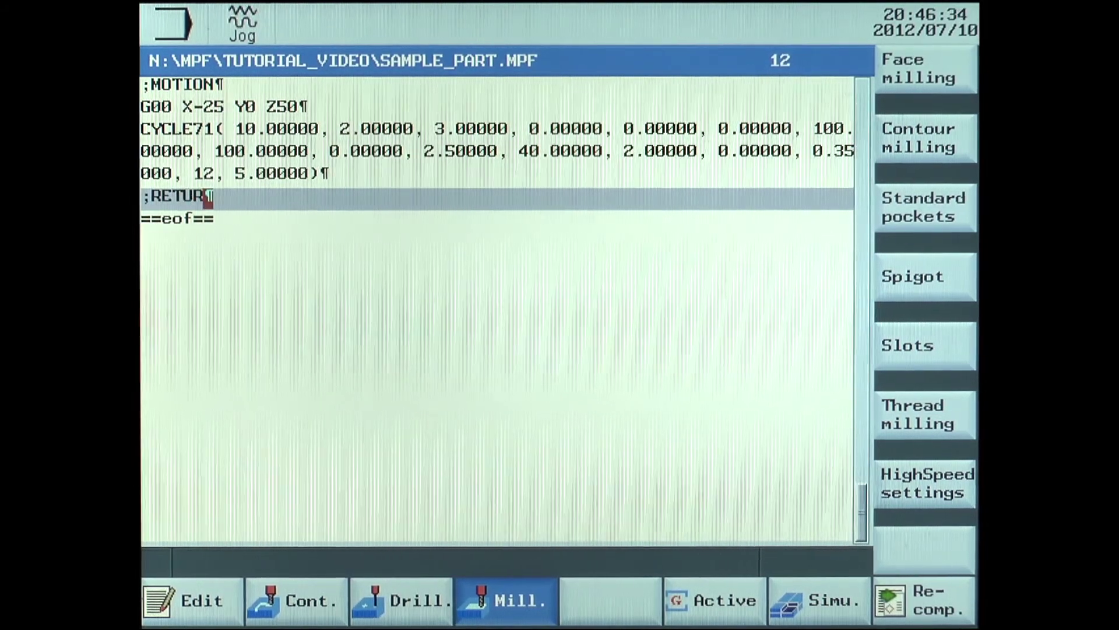
pyautogui.write('N')
# - Add the lines ;RETURN, G00 Z100 and M01 after the CYCLE71 call
pyautogui.press('Return')
pyautogui.write('G')
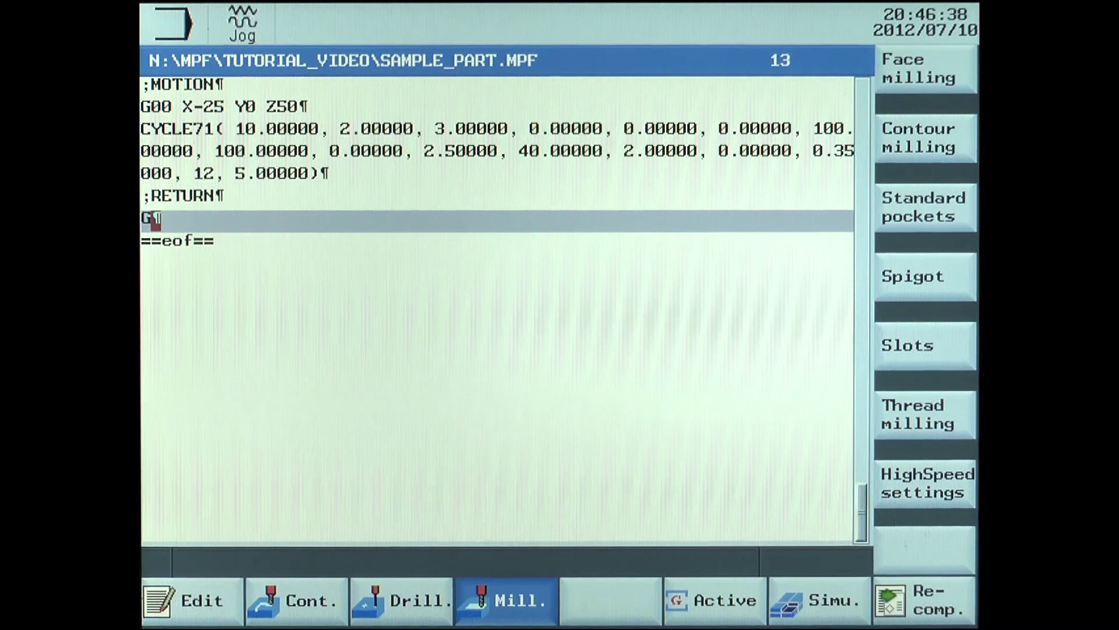
pyautogui.write('00')
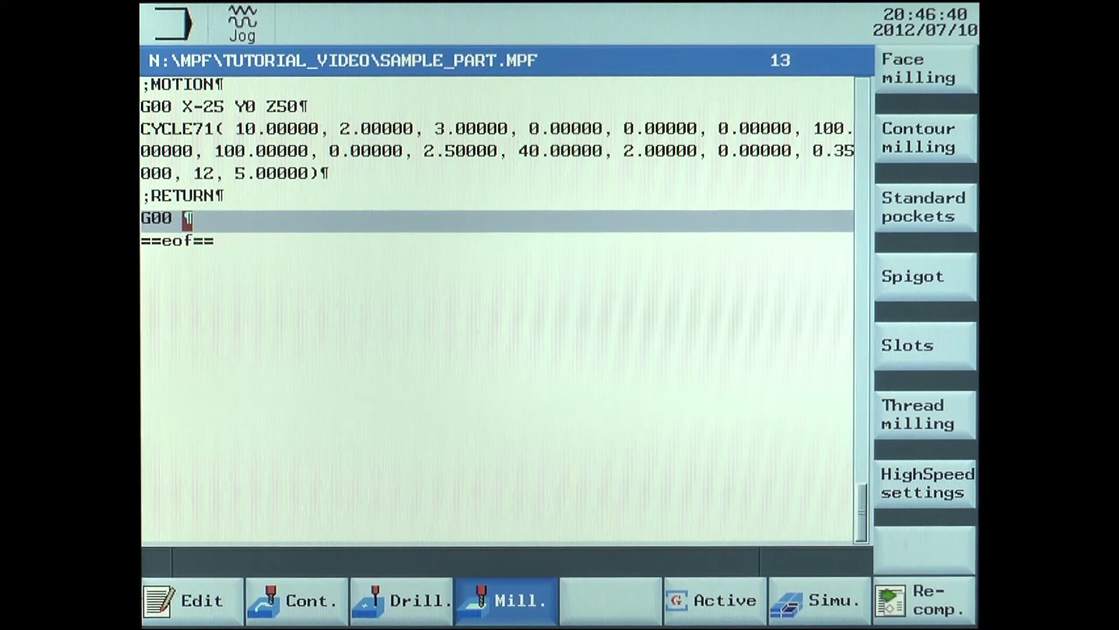
pyautogui.write(' Z')
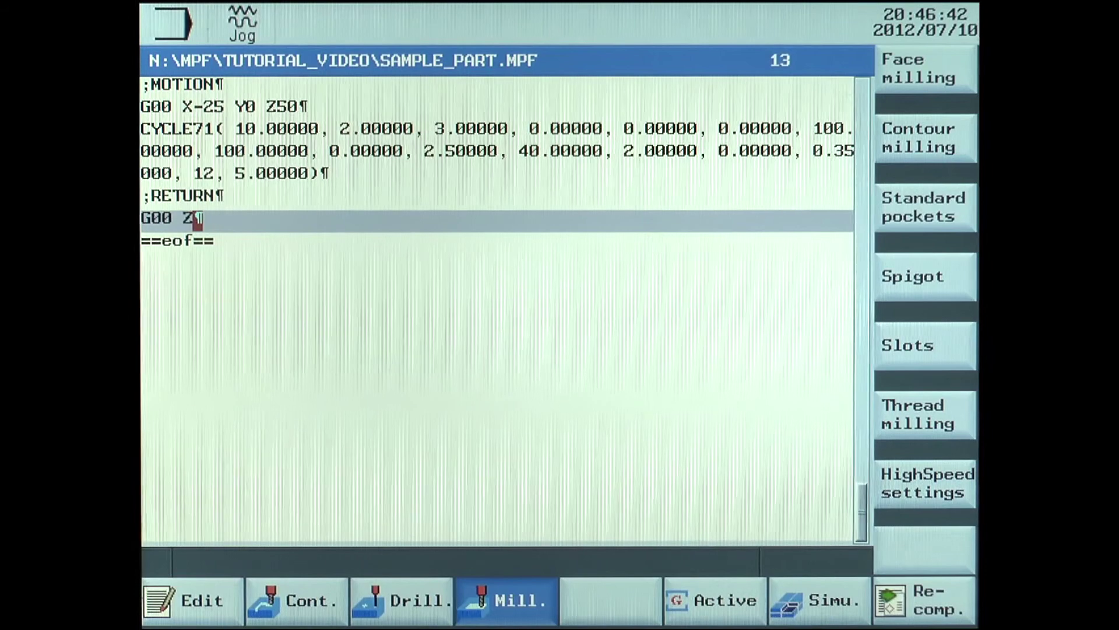
pyautogui.write('100')
pyautogui.press('Return')
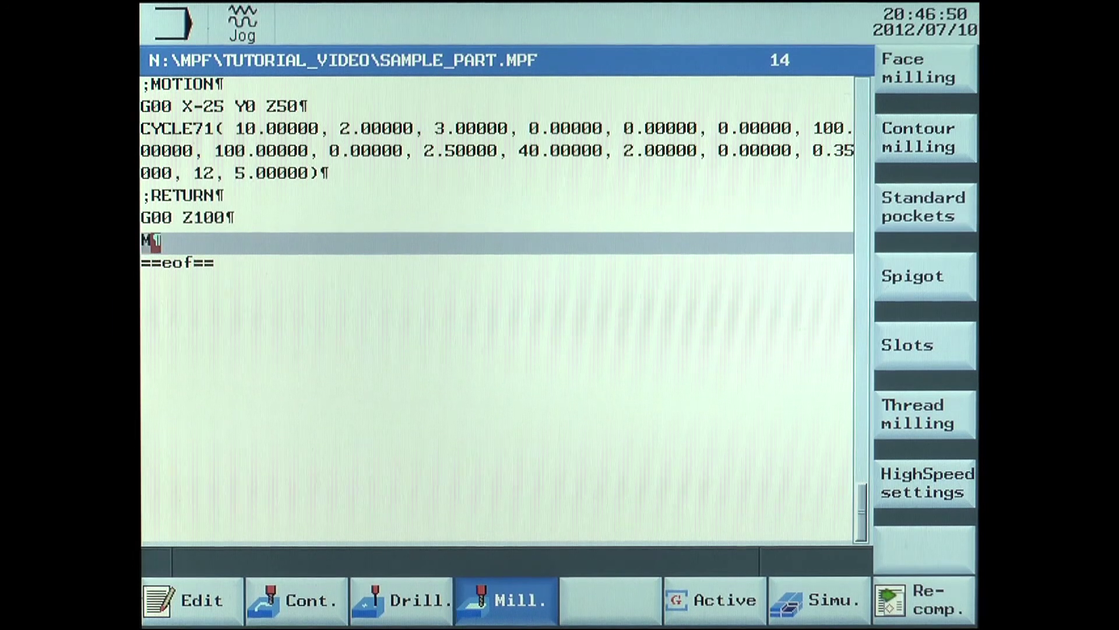
pyautogui.write('M01')
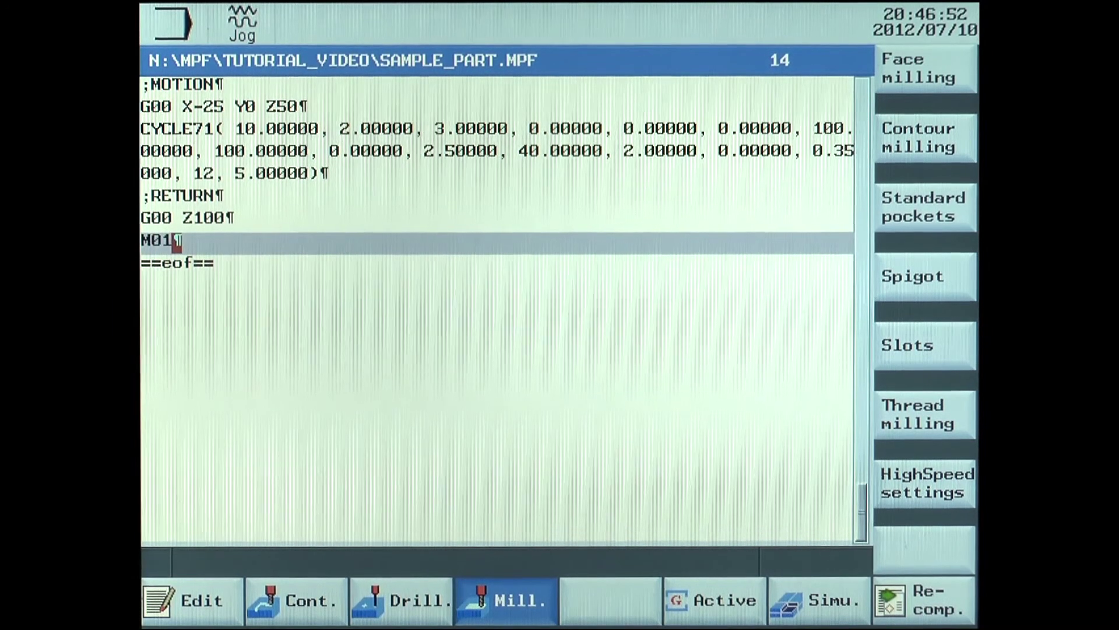
pyautogui.press('Return')
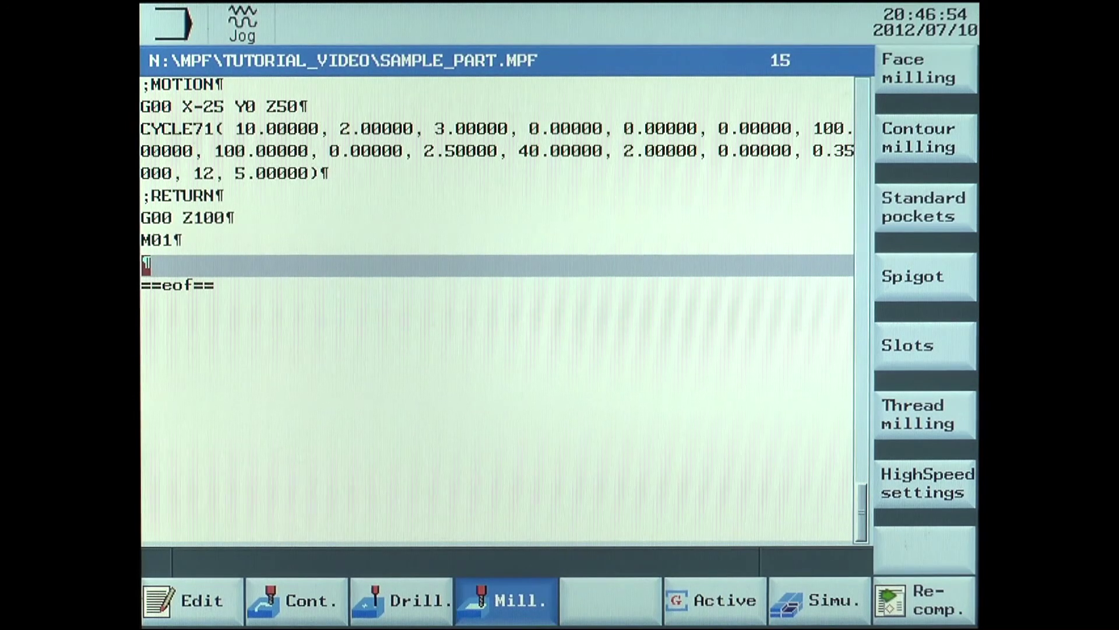